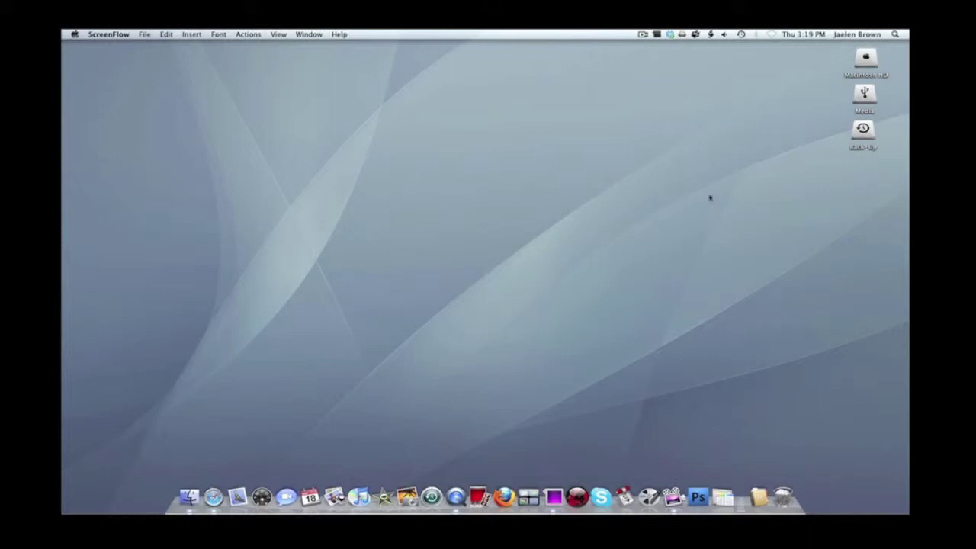
Step: Find Disk Utility with a system-wide search, launch it, and move its window nearer the middle of the desktop
right_click(708, 196)
click(664, 187)
key(super+space)
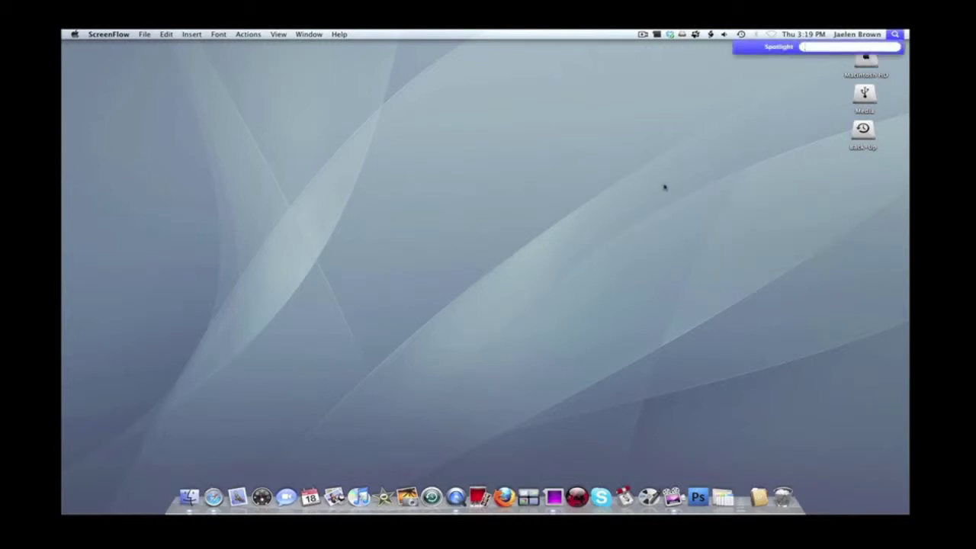
text(disk ut)
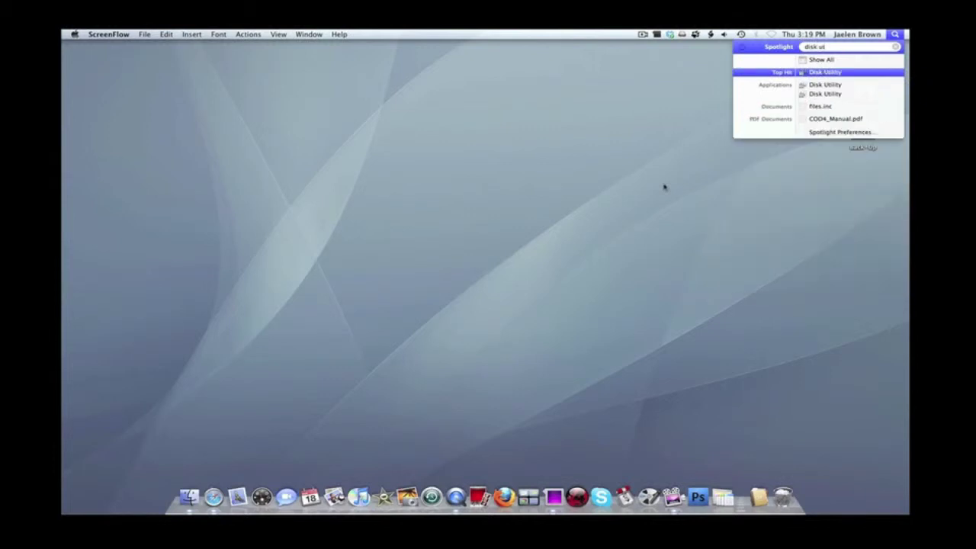
key(Return)
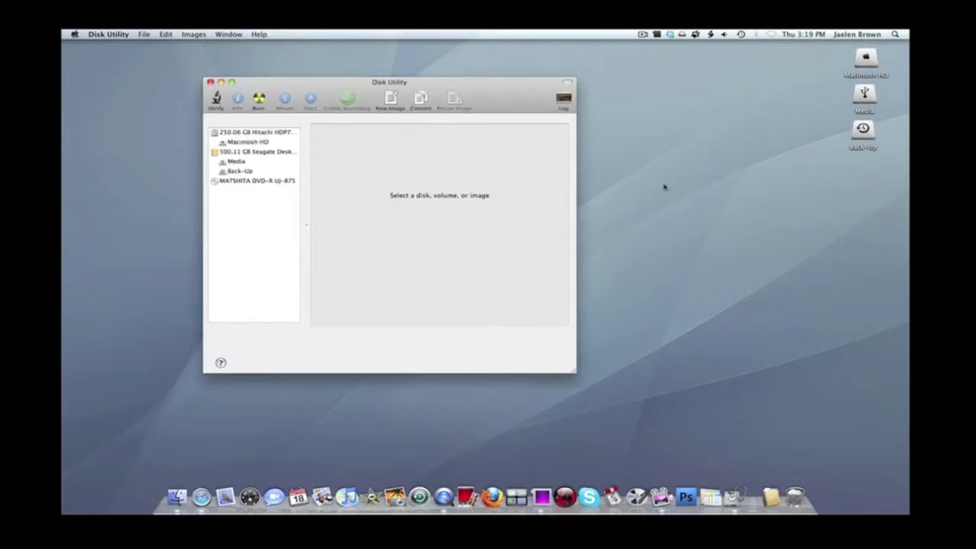
drag(449, 104, 656, 185)
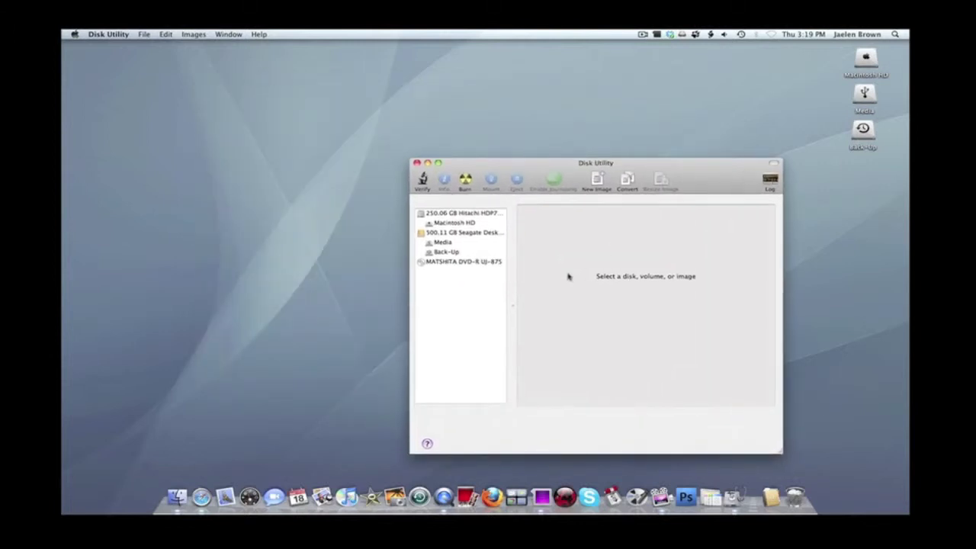
Step: Show the partition layout of the 500.11 GB Seagate disk and inspect its Media and Back-Up partitions
click(479, 233)
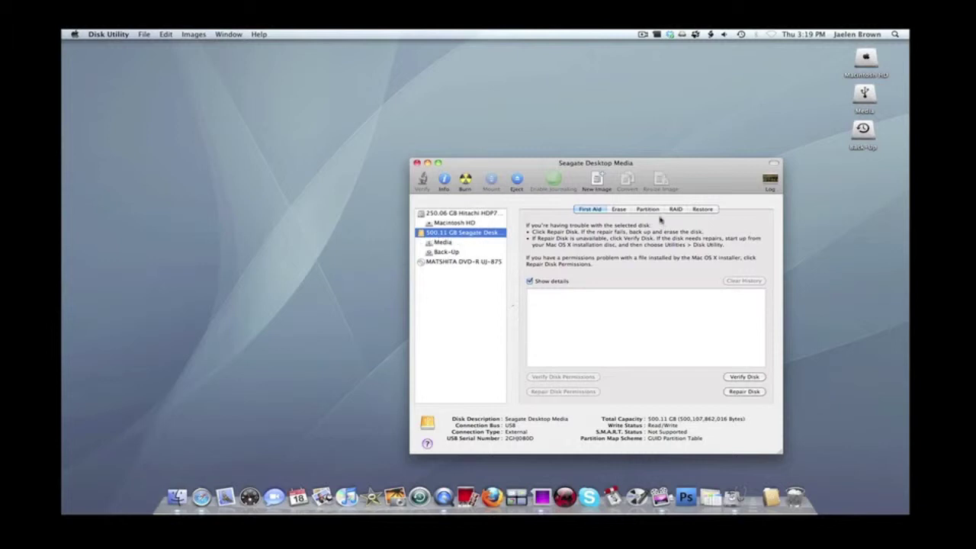
click(654, 210)
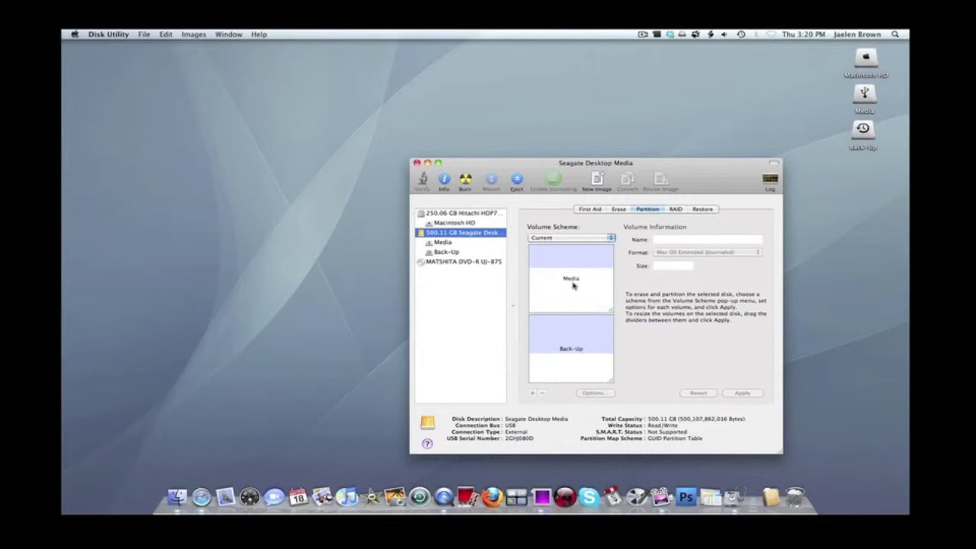
click(568, 335)
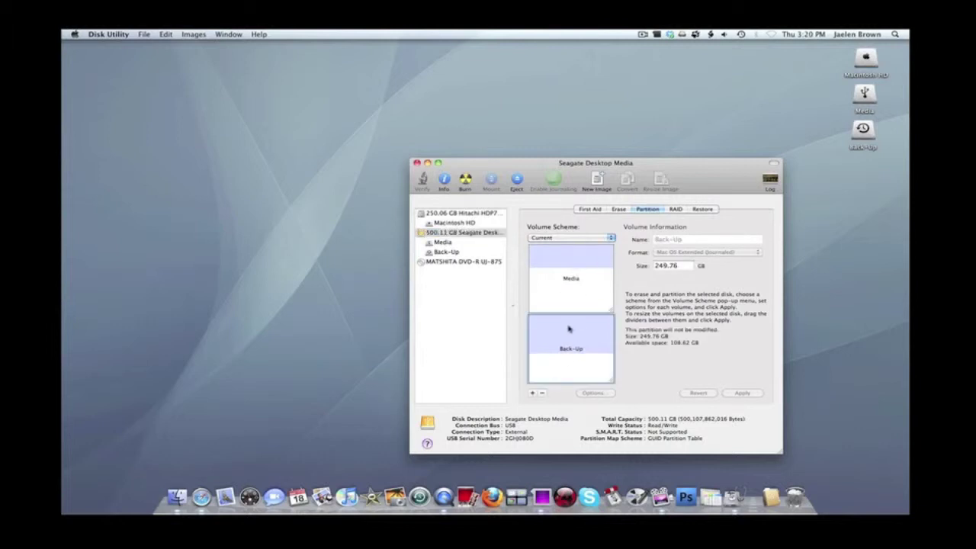
click(571, 281)
click(551, 372)
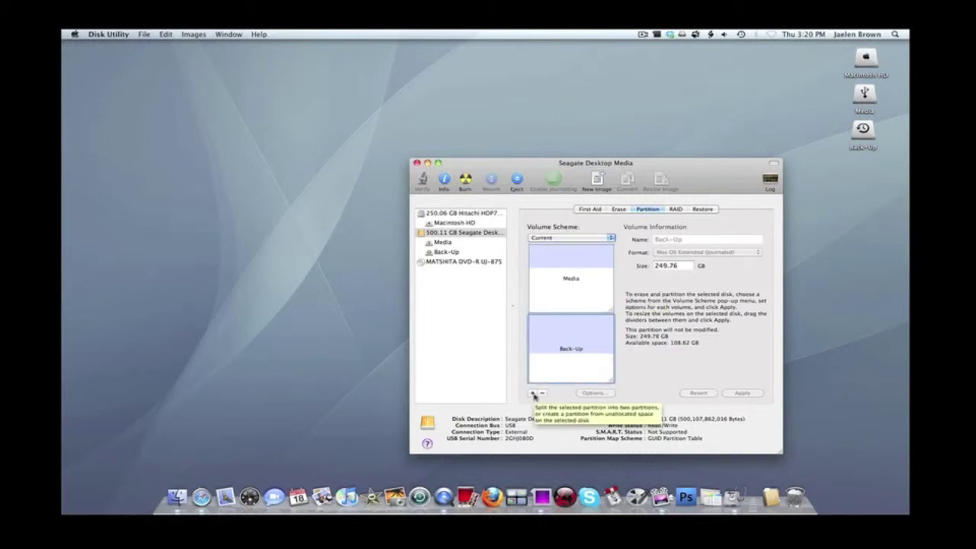
Step: Try splitting the Back-Up partition in two, look through the volume scheme choices, and delete the added partition
click(534, 394)
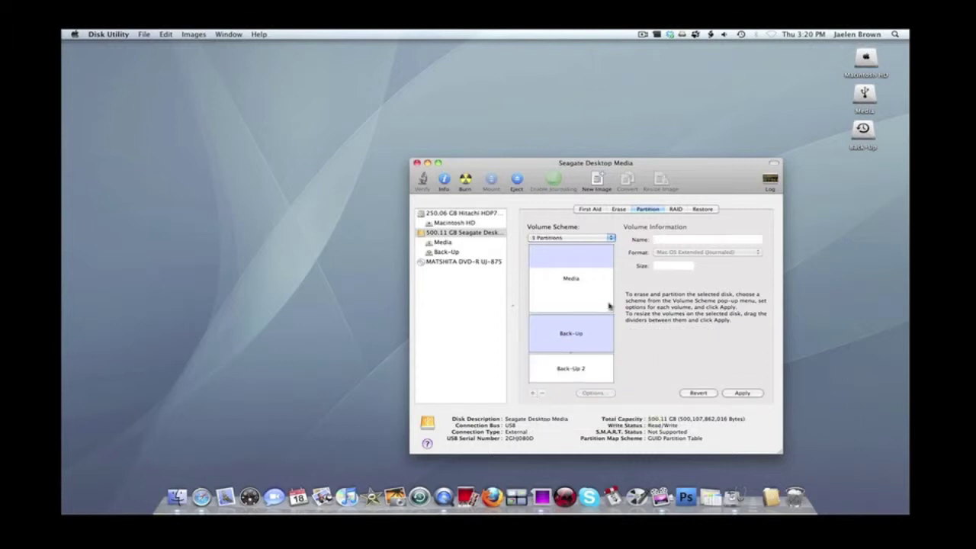
click(598, 240)
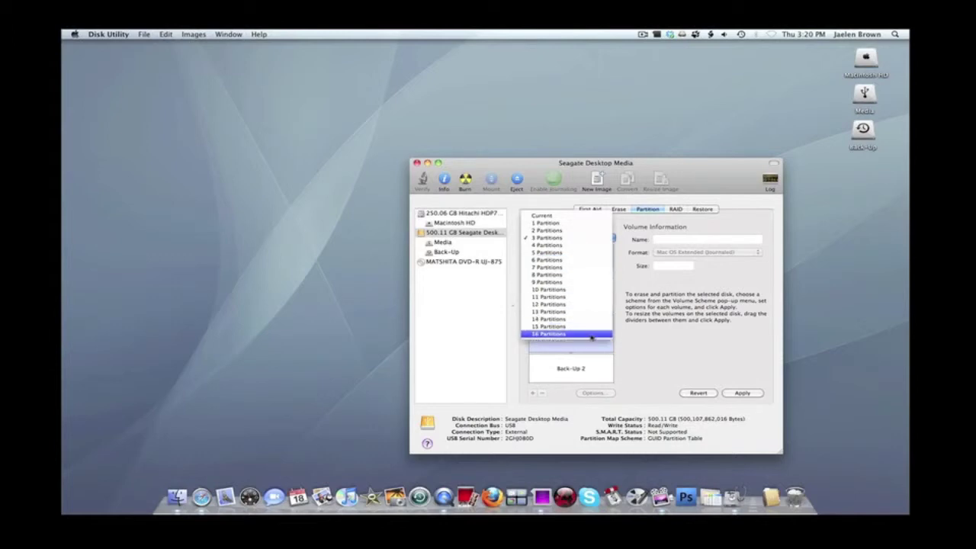
click(663, 359)
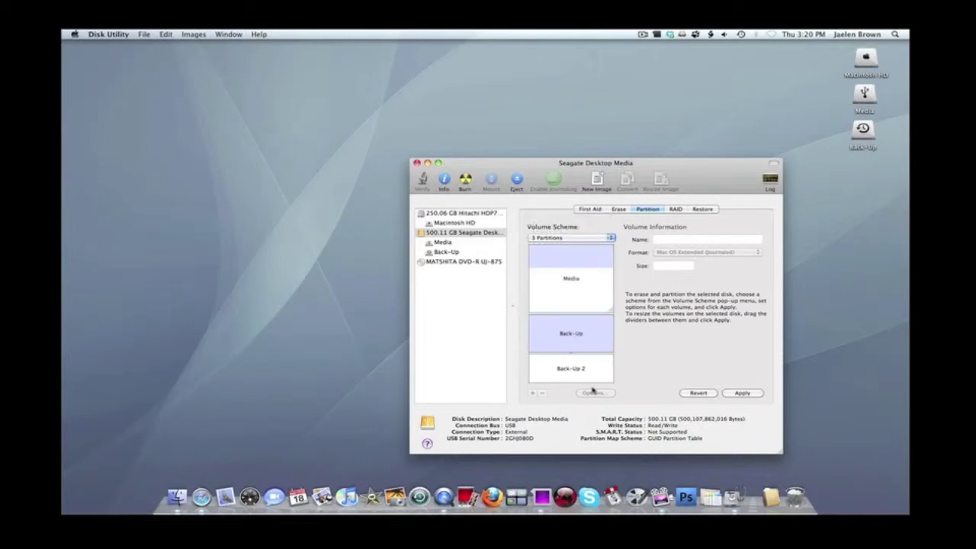
click(580, 363)
key(Delete)
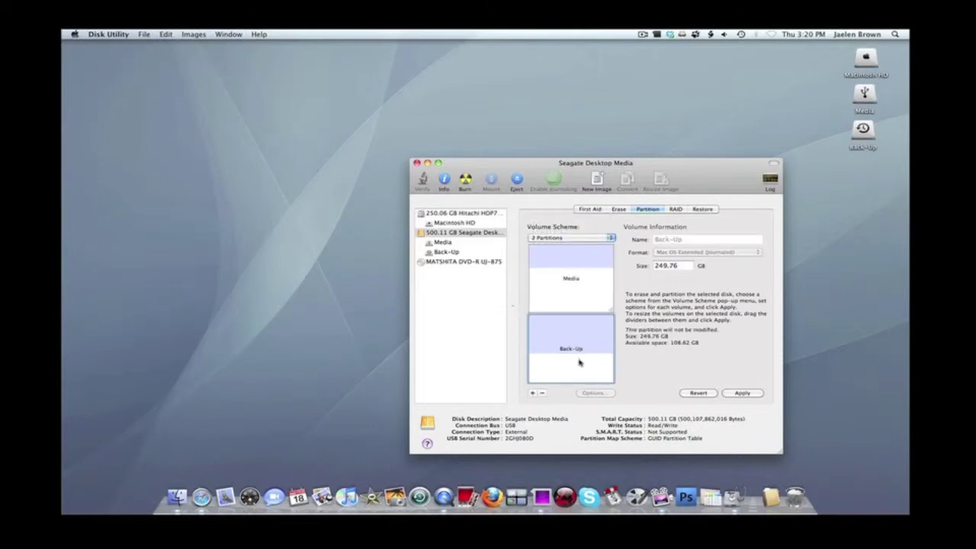
Step: Examine the volume information of the Media and Back-Up partitions, including their size settings
click(586, 303)
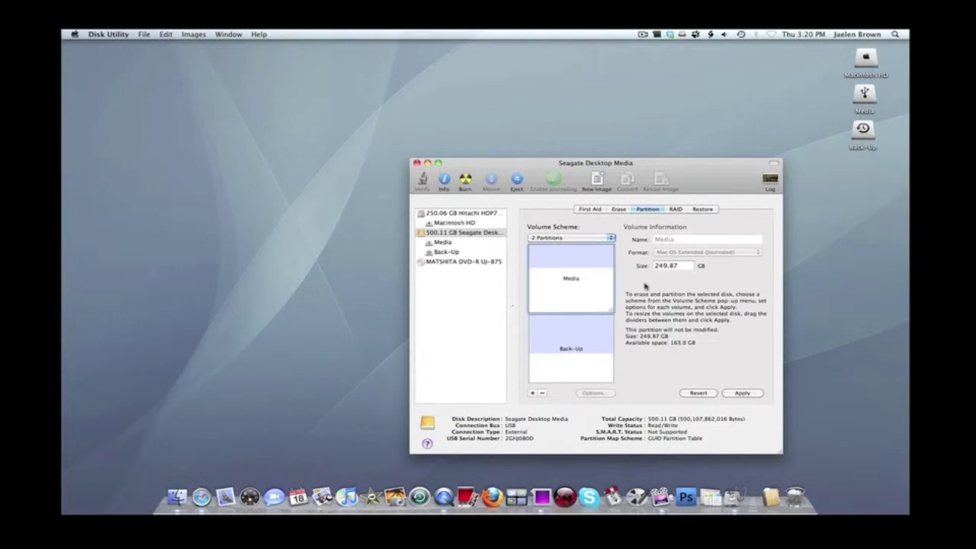
click(666, 266)
click(578, 379)
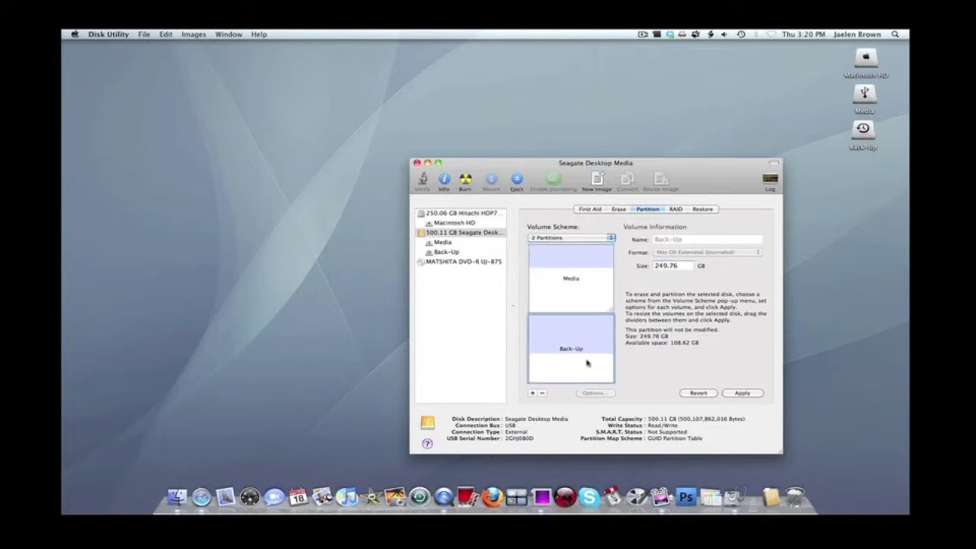
click(580, 283)
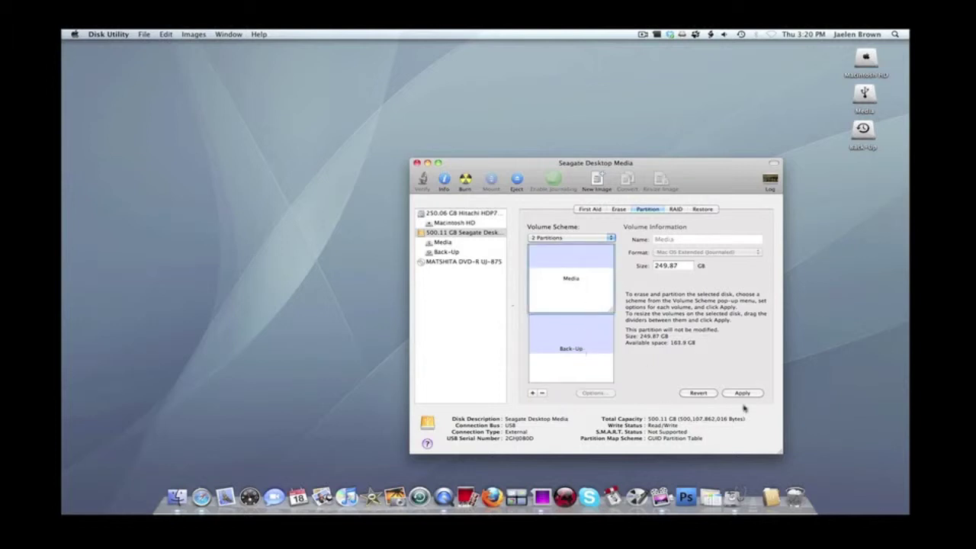
Step: Close Disk Utility and discard the unapplied partition changes
click(417, 163)
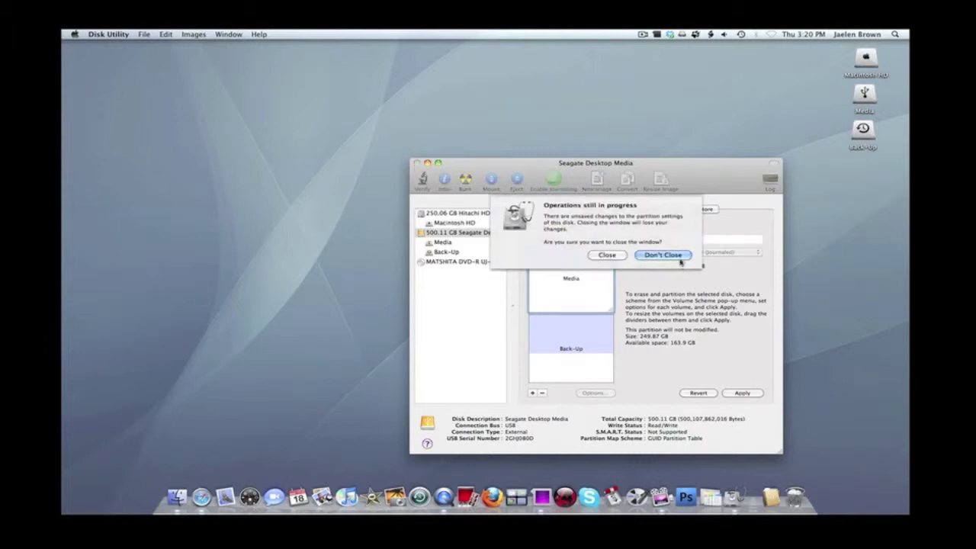
click(681, 257)
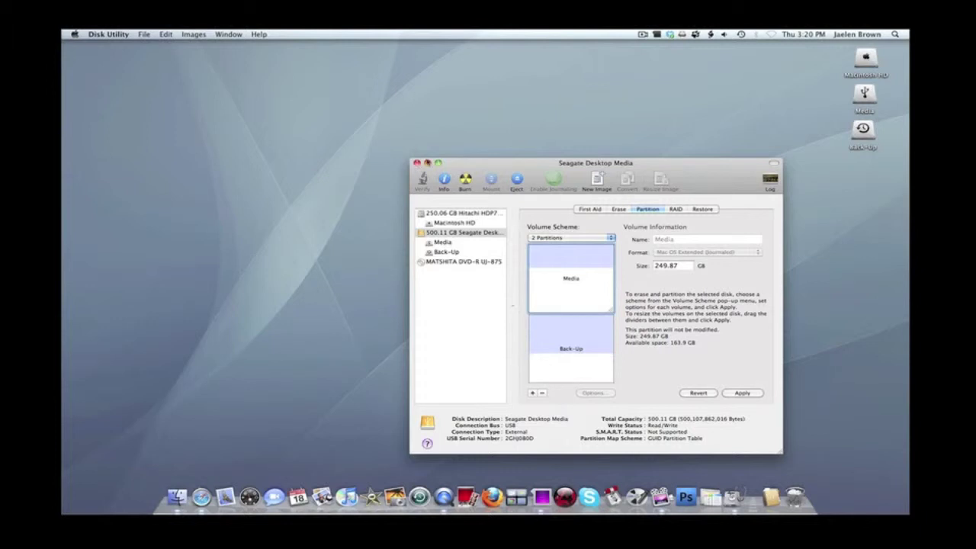
click(418, 163)
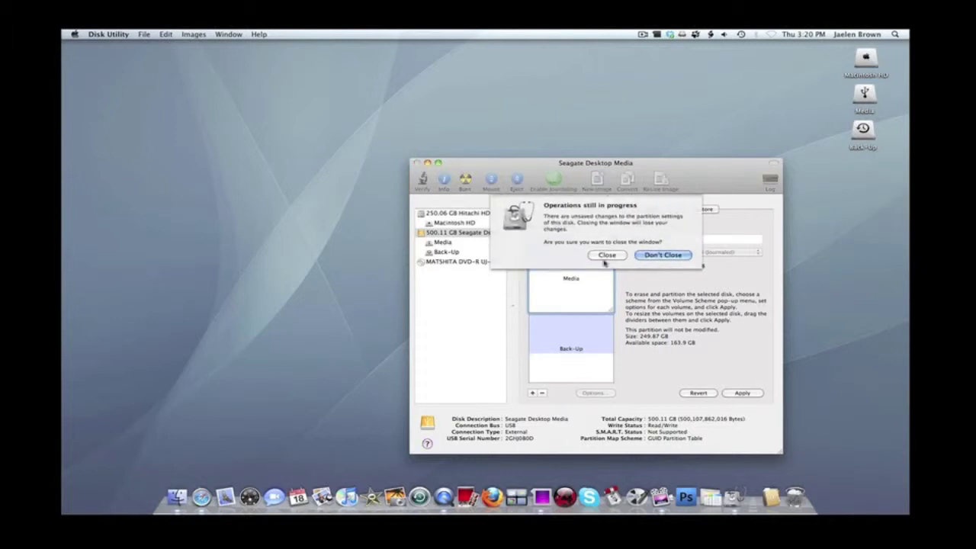
click(605, 257)
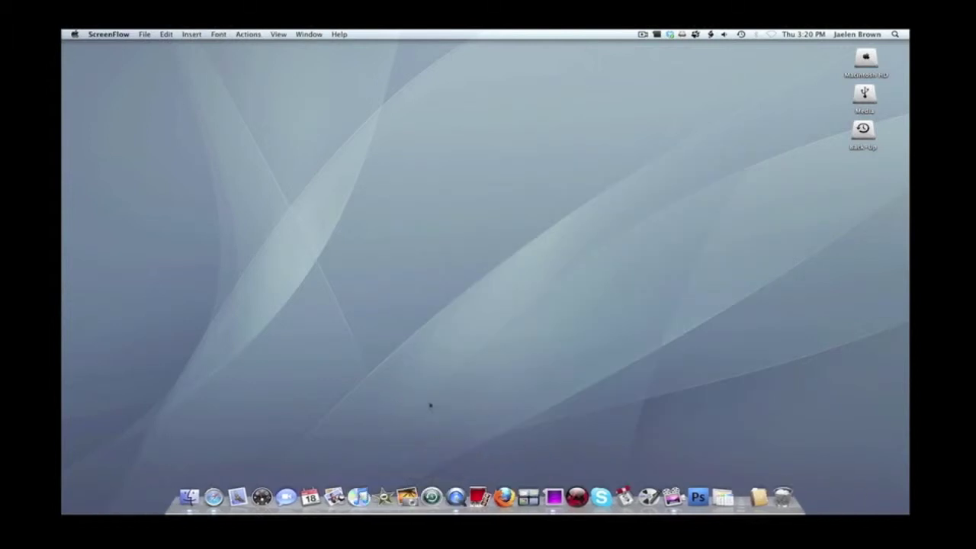
Step: Open the Time Machine settings in System Preferences and reposition the window
click(76, 34)
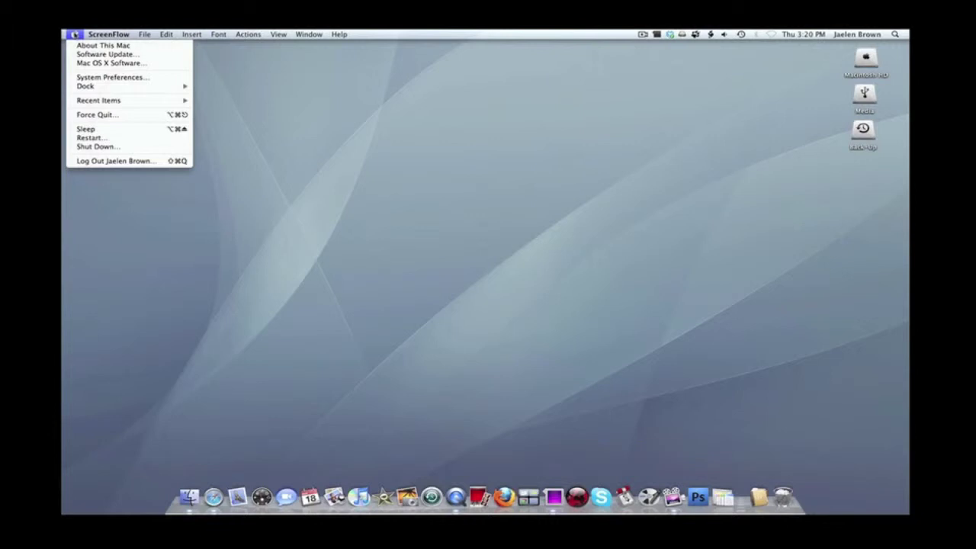
click(85, 34)
click(77, 34)
mouse_move(102, 86)
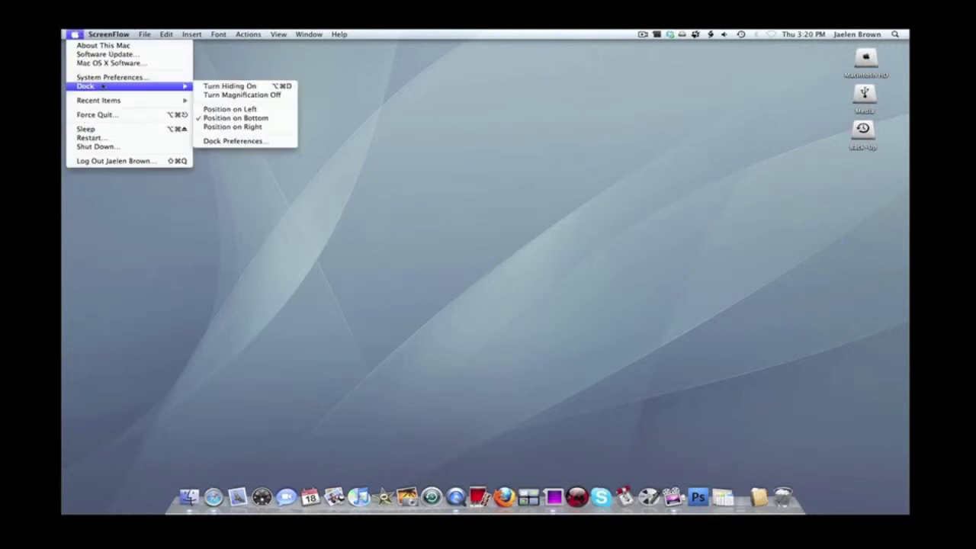
click(99, 77)
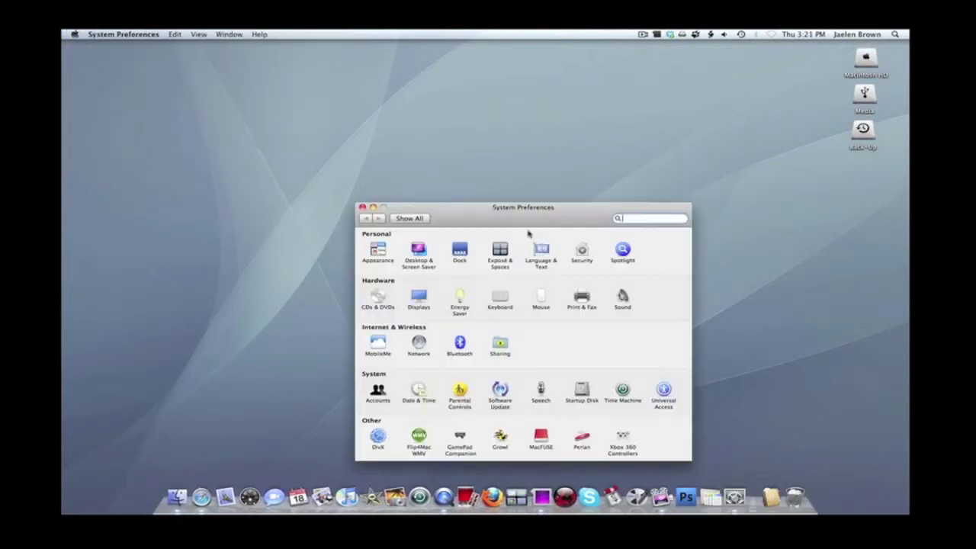
drag(536, 210, 519, 180)
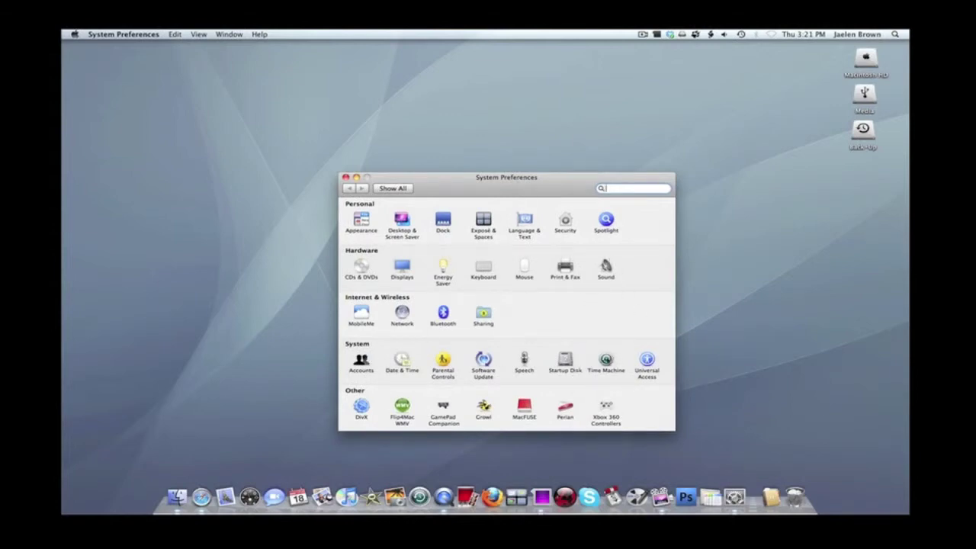
click(606, 358)
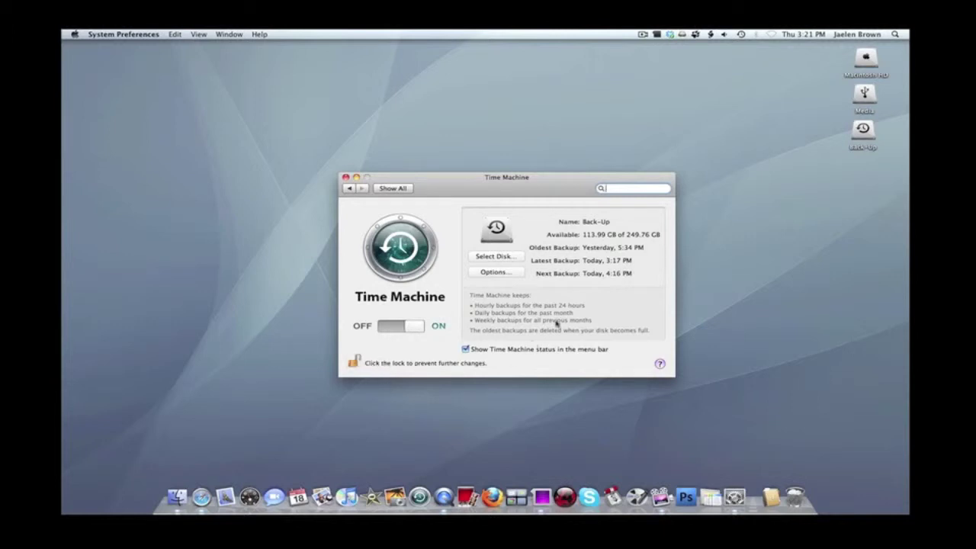
drag(547, 183, 556, 235)
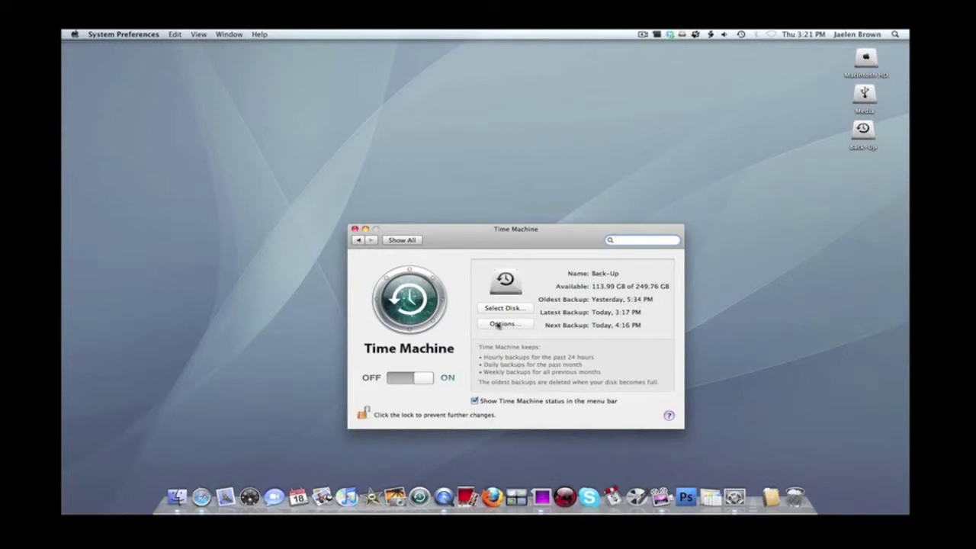
Step: View the disks available for Time Machine backups, try the Media and Back-Up choices, and cancel the disk selection
click(505, 309)
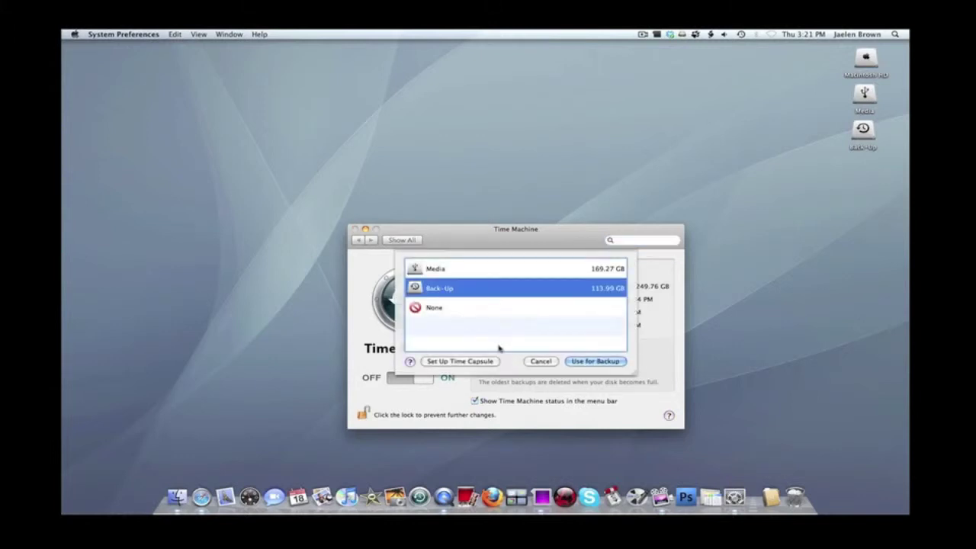
click(447, 270)
click(449, 288)
click(541, 361)
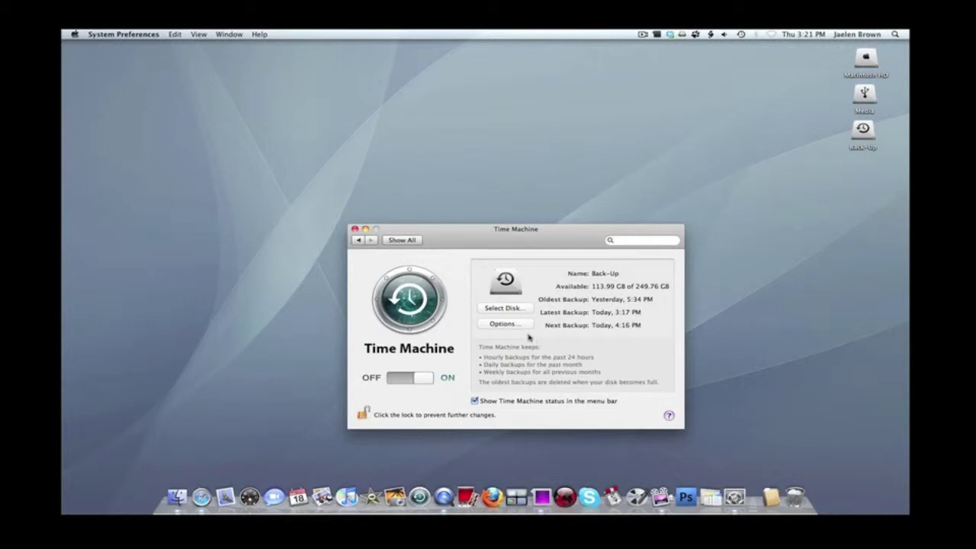
Step: Review the items excluded from Time Machine backups, accept the list as it is, and close System Preferences
click(523, 330)
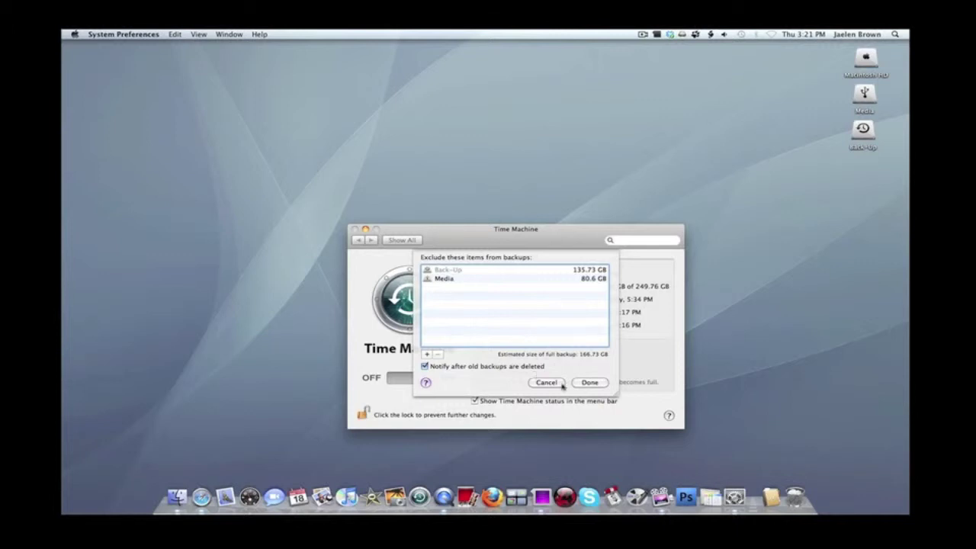
click(591, 383)
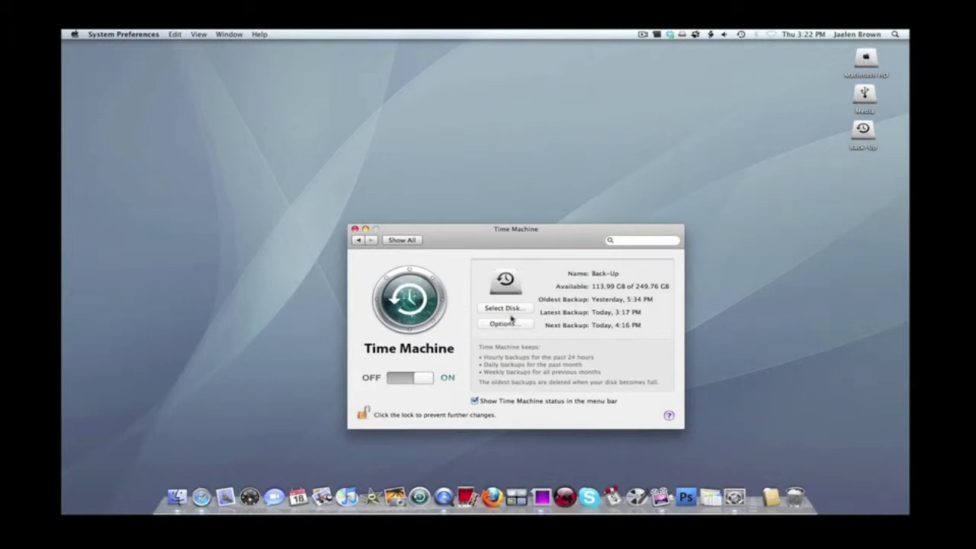
click(355, 228)
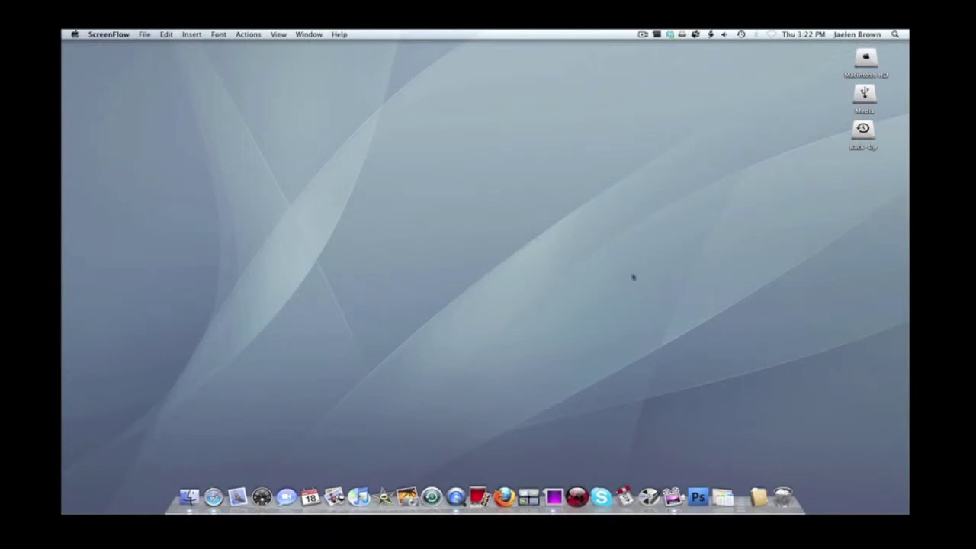
Step: Review the available Time Machine commands and start an immediate backup with Back Up Now
click(741, 34)
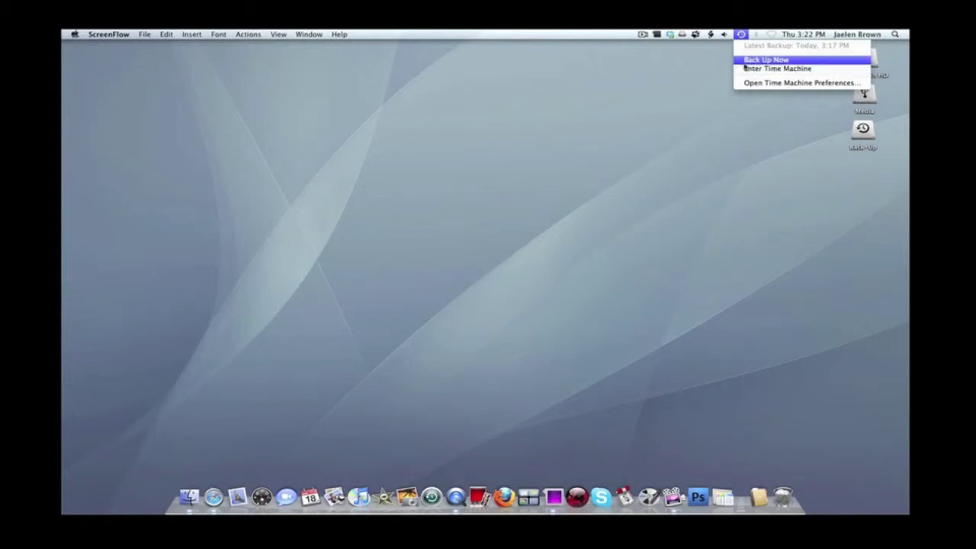
click(673, 72)
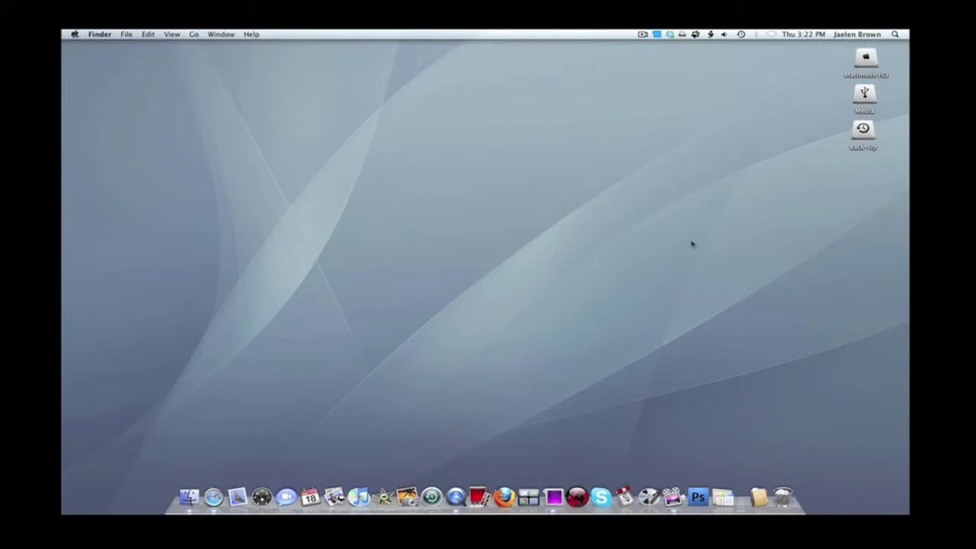
click(742, 34)
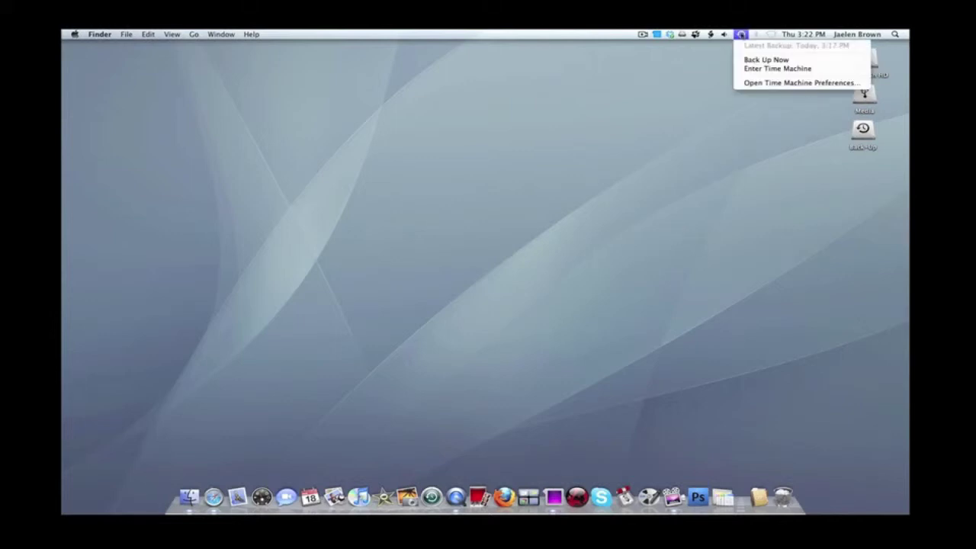
click(741, 34)
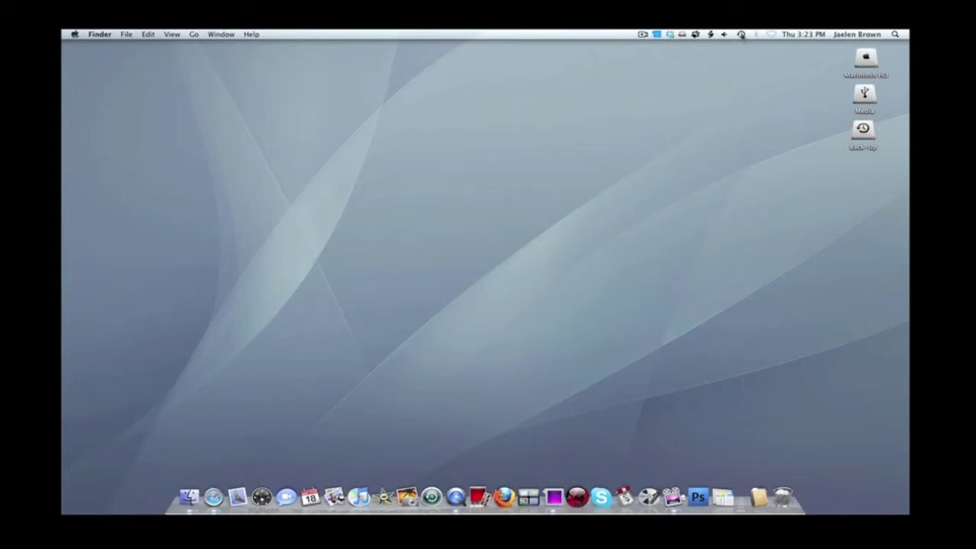
click(740, 35)
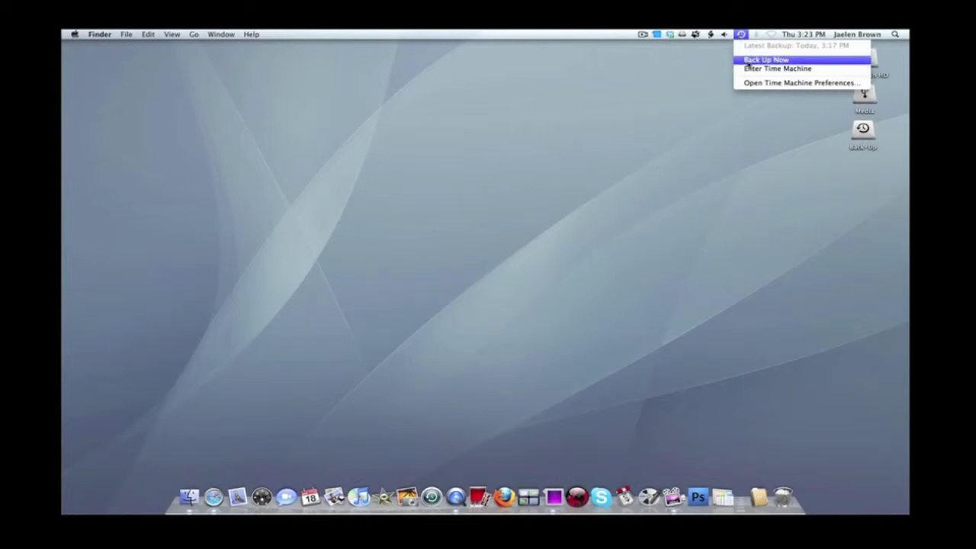
click(674, 87)
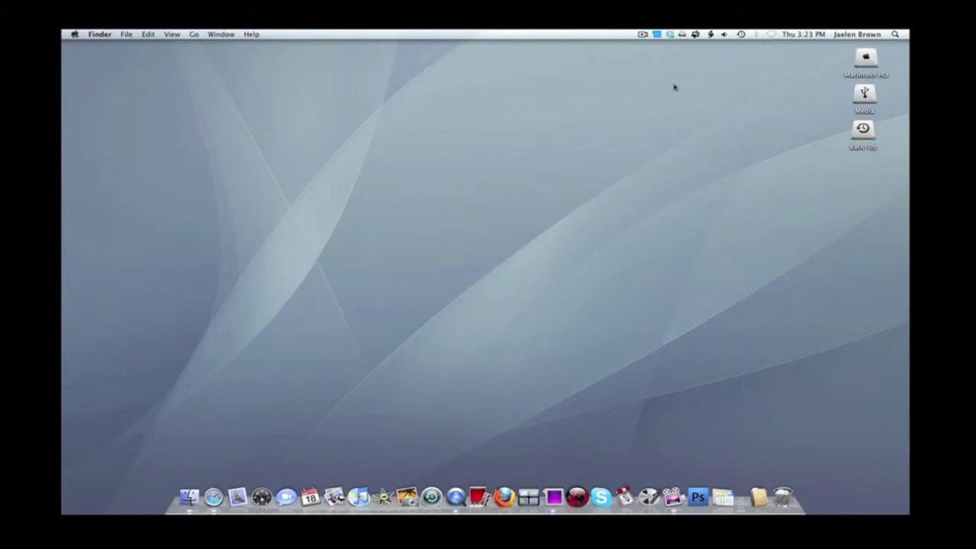
click(741, 34)
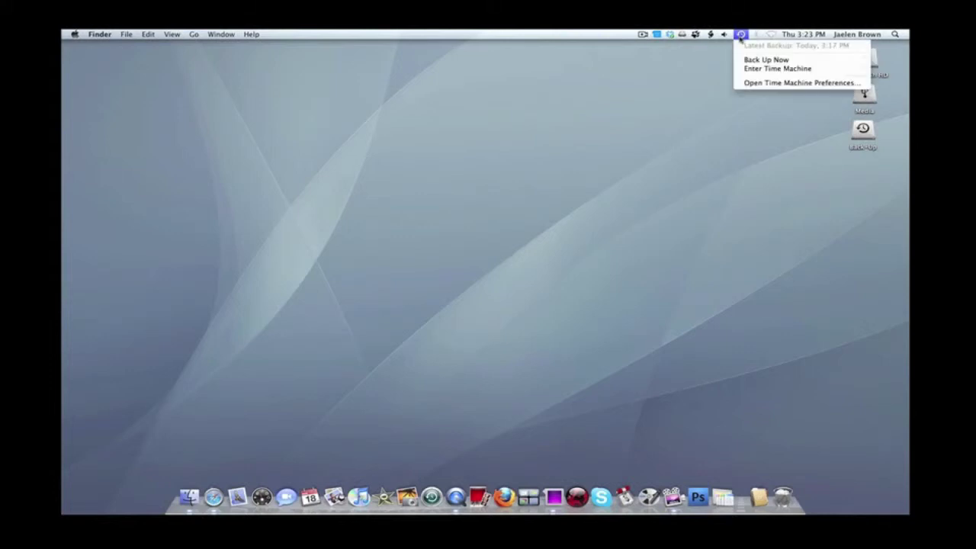
click(749, 60)
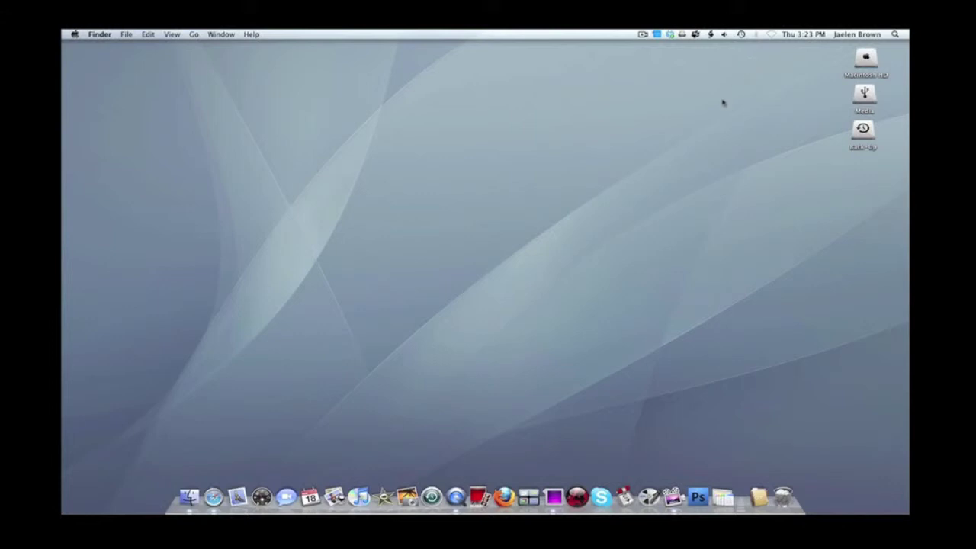
Step: Open a Finder window, reposition it, and go to the Logos folder inside Pictures
click(212, 496)
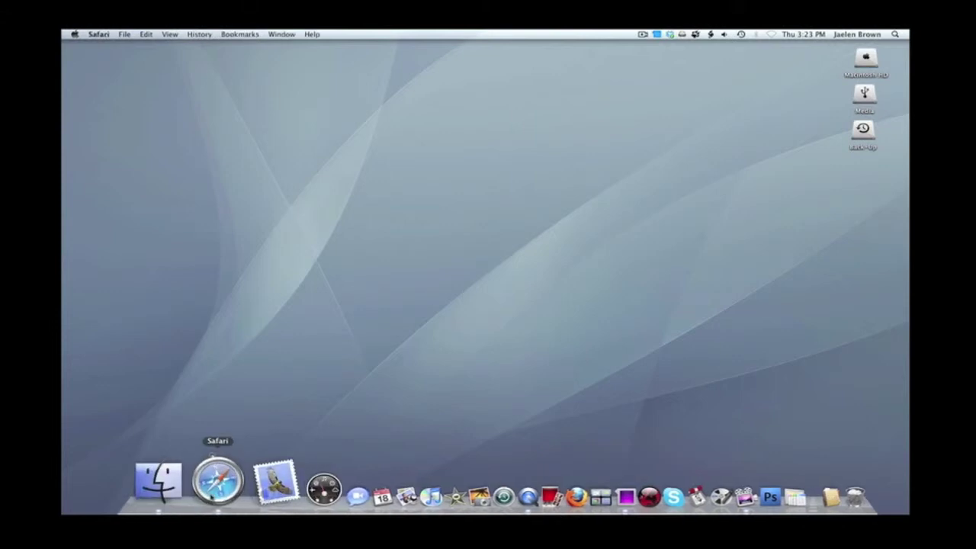
click(178, 490)
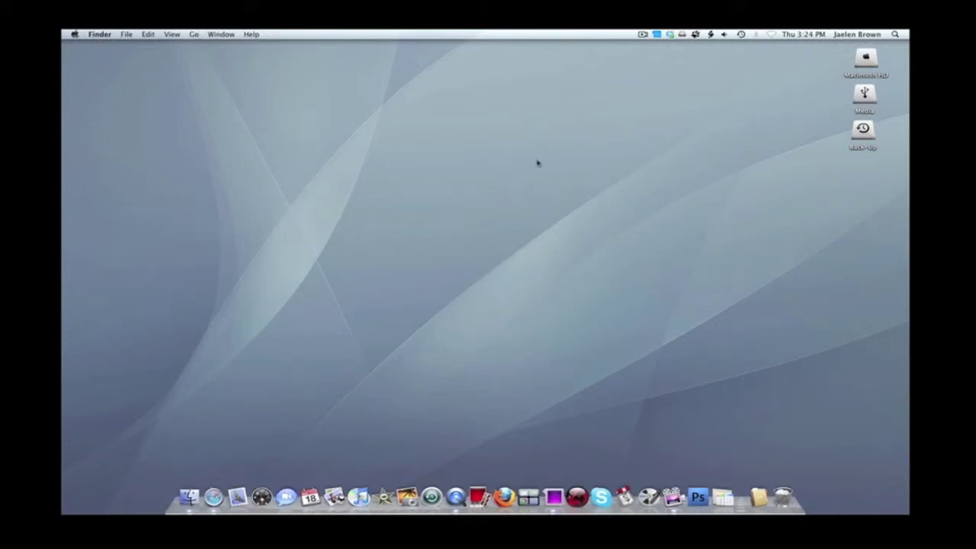
drag(541, 282, 423, 202)
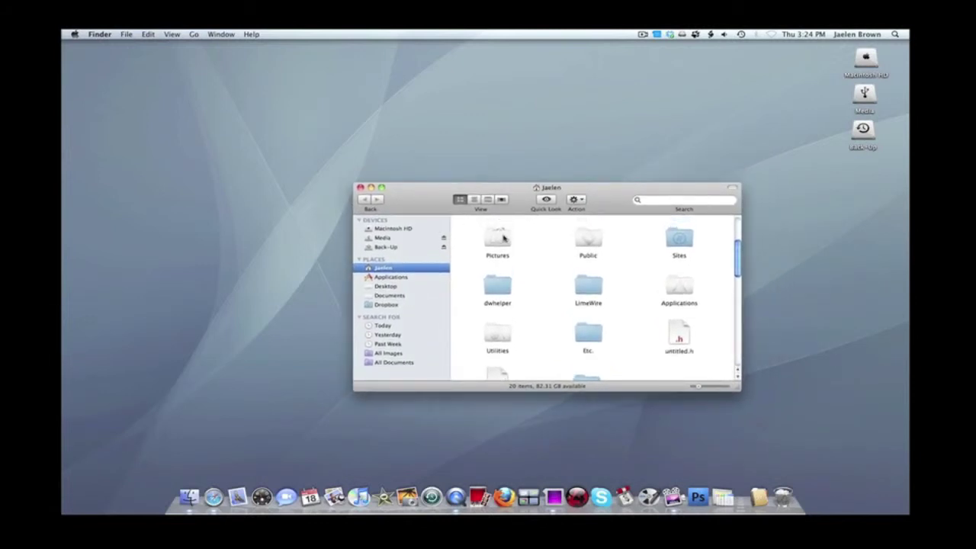
double_click(503, 238)
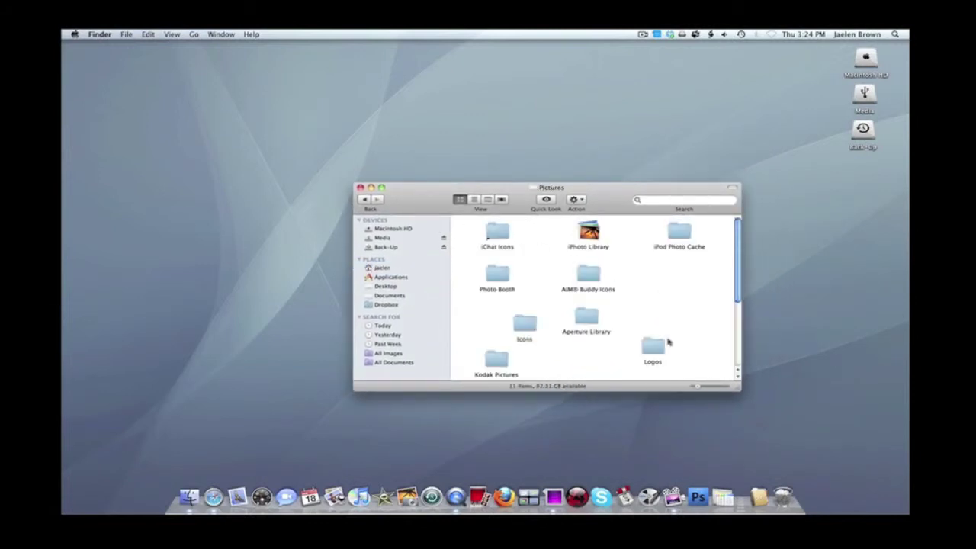
double_click(664, 345)
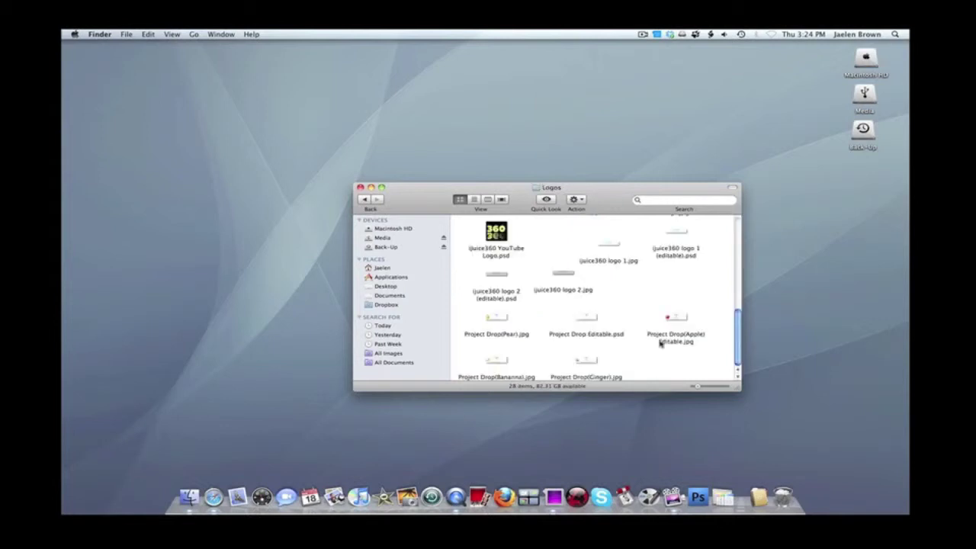
Step: Move iJuice360 YouTube Logo.jpg from the Logos folder to the Trash and close the Finder window
scroll(660, 340, up, 3)
scroll(659, 337, up, 2)
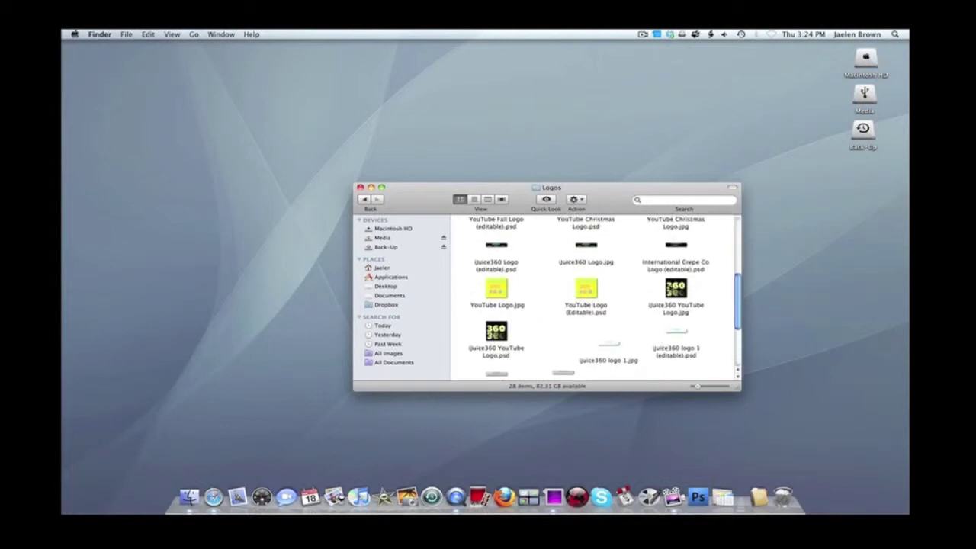
drag(675, 290, 785, 489)
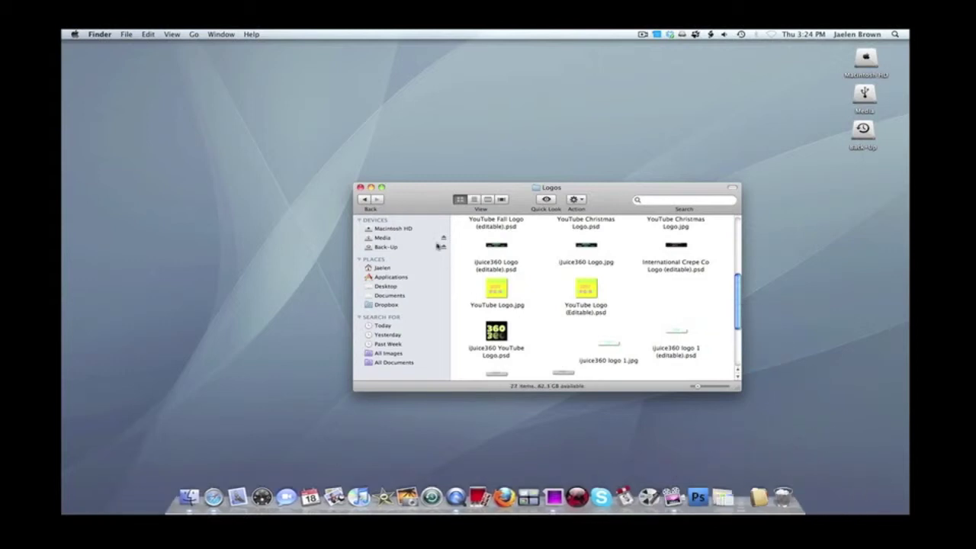
click(360, 187)
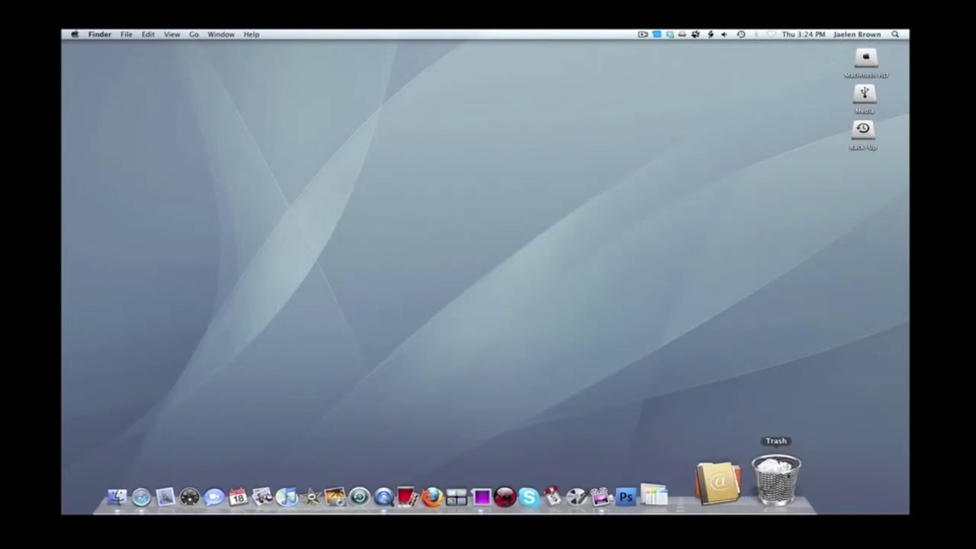
Step: Open the Trash and permanently erase all items in it
click(778, 479)
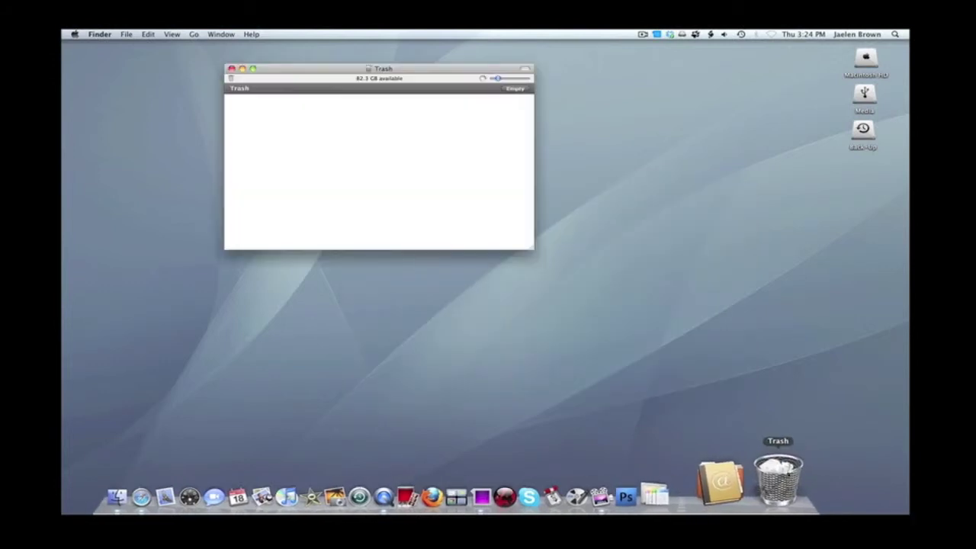
click(514, 88)
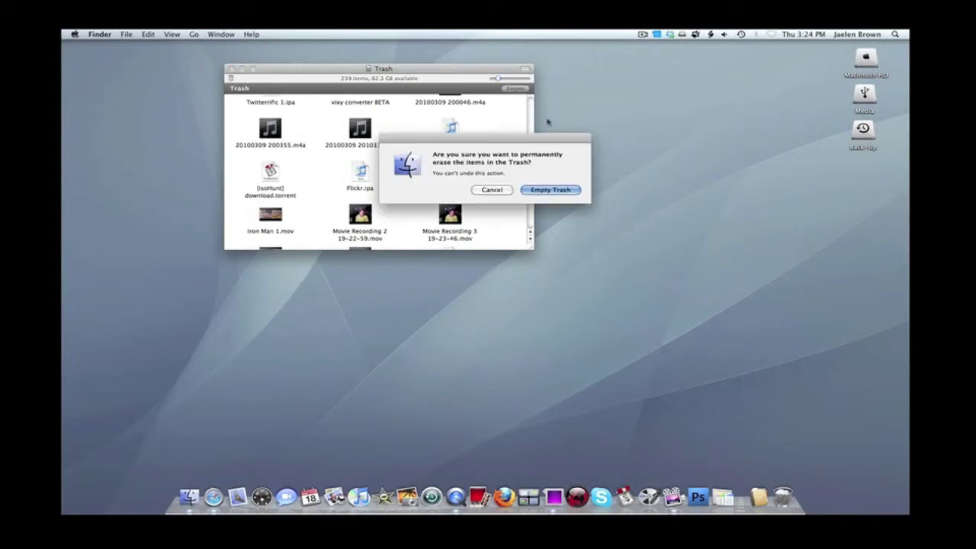
key(Return)
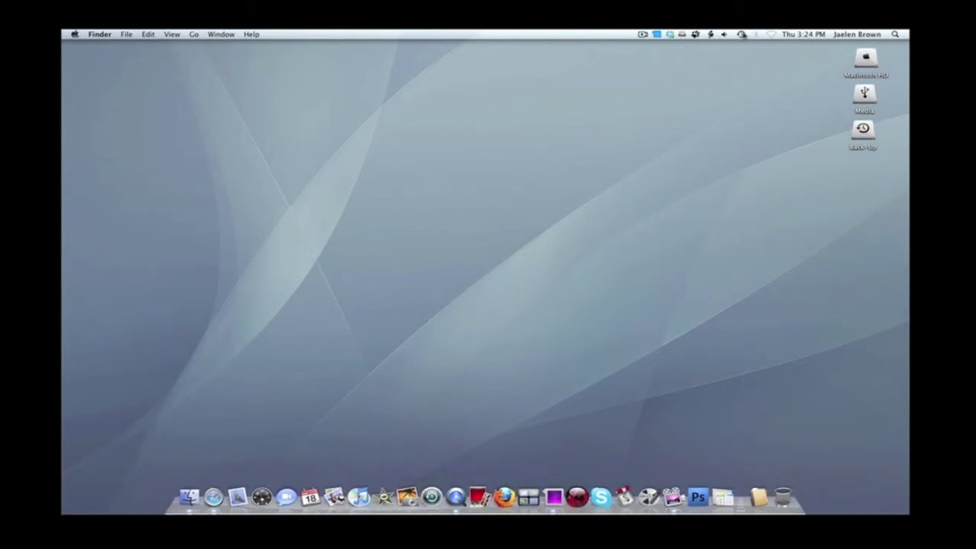
Step: Enter Time Machine to browse the backups of the Mac
click(741, 34)
click(661, 92)
click(440, 507)
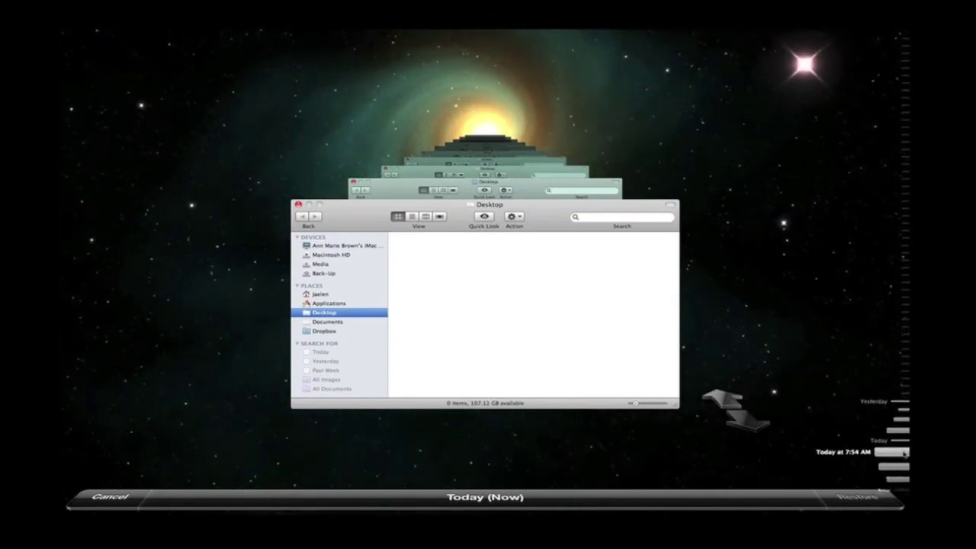
Step: Step back and forward through the backup timeline and go to the backup from today at 3:23 PM
click(721, 398)
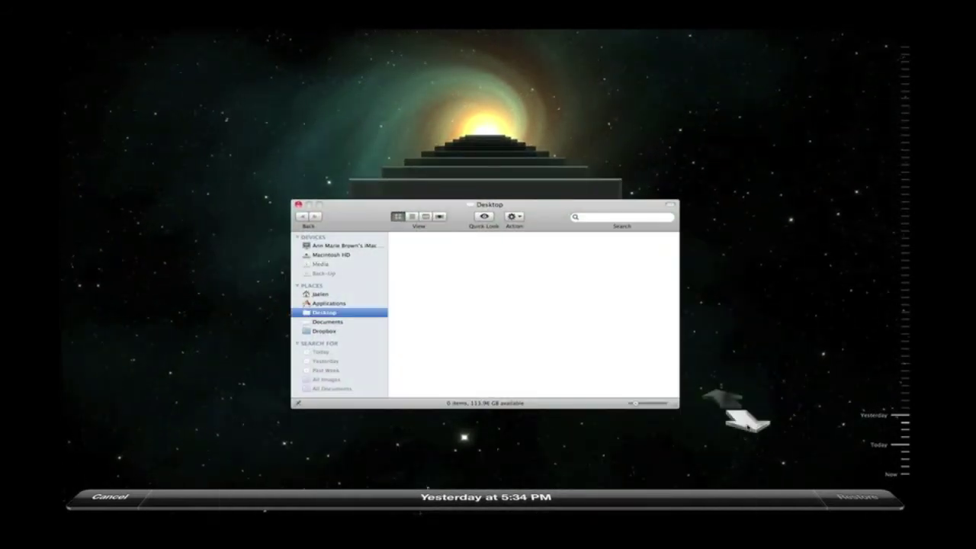
click(746, 418)
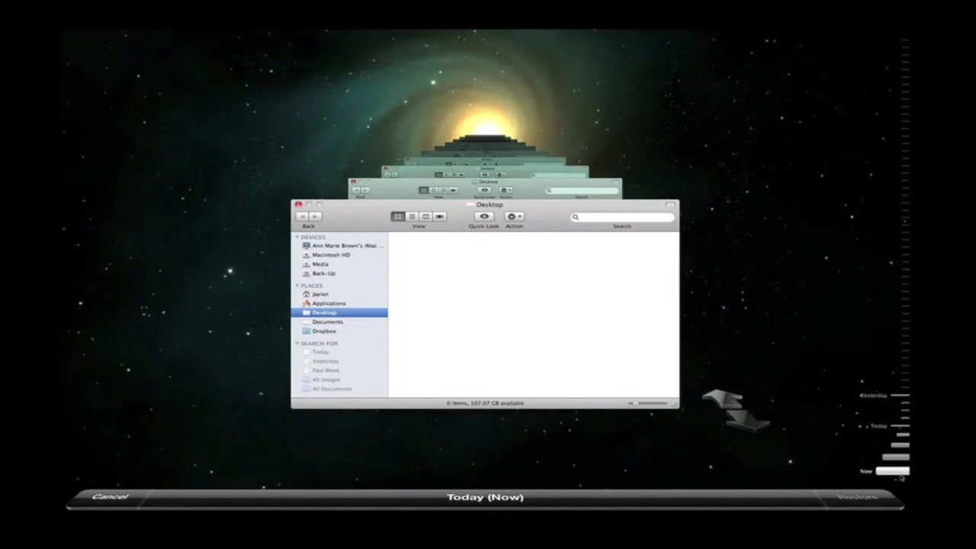
click(902, 469)
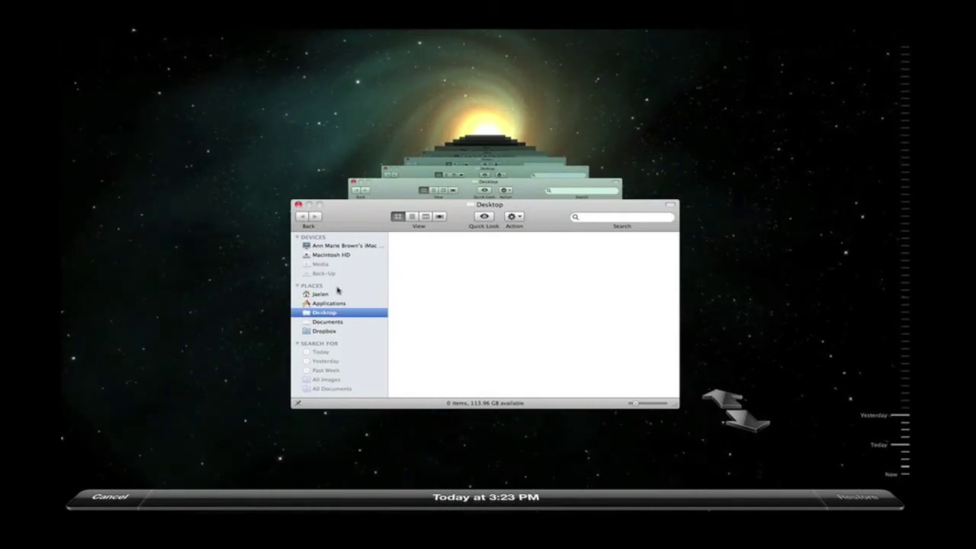
Step: Open the Logos folder inside Pictures in the backup, and preview Project Drop(Apple) Editable.jpg before closing the preview
click(324, 296)
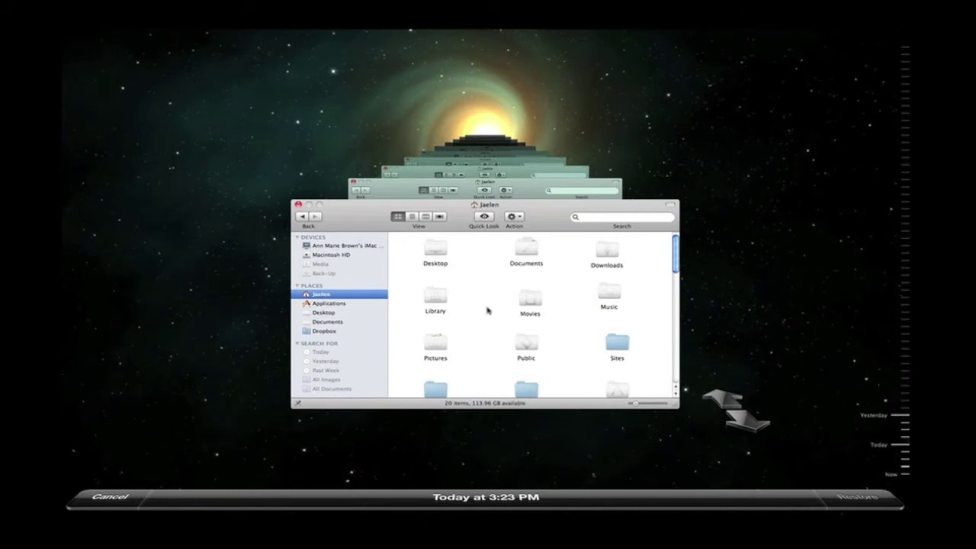
click(438, 344)
double_click(438, 345)
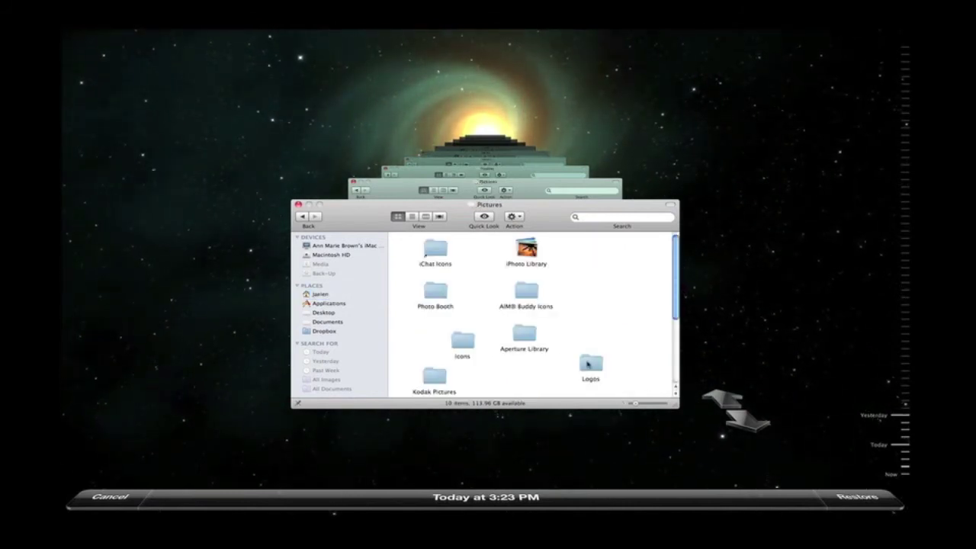
click(588, 364)
double_click(588, 364)
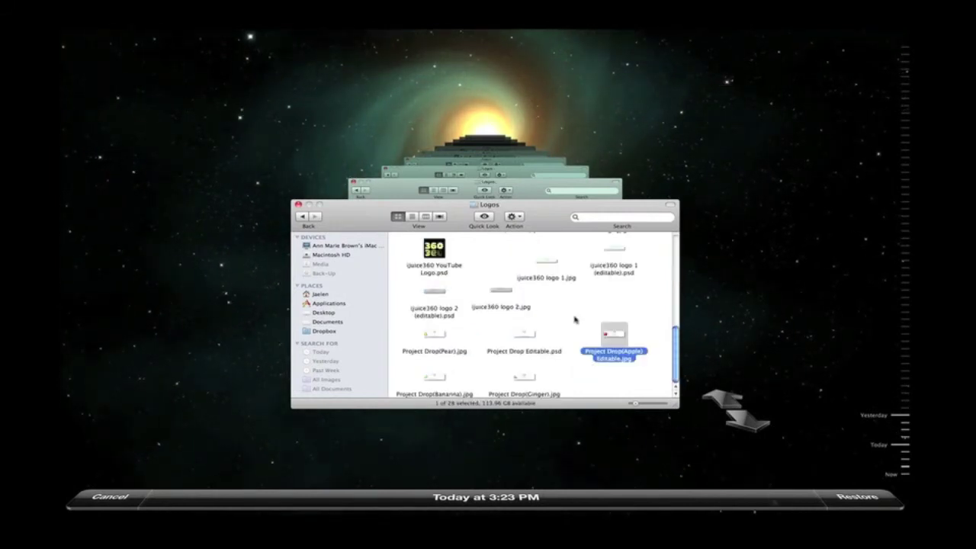
double_click(595, 331)
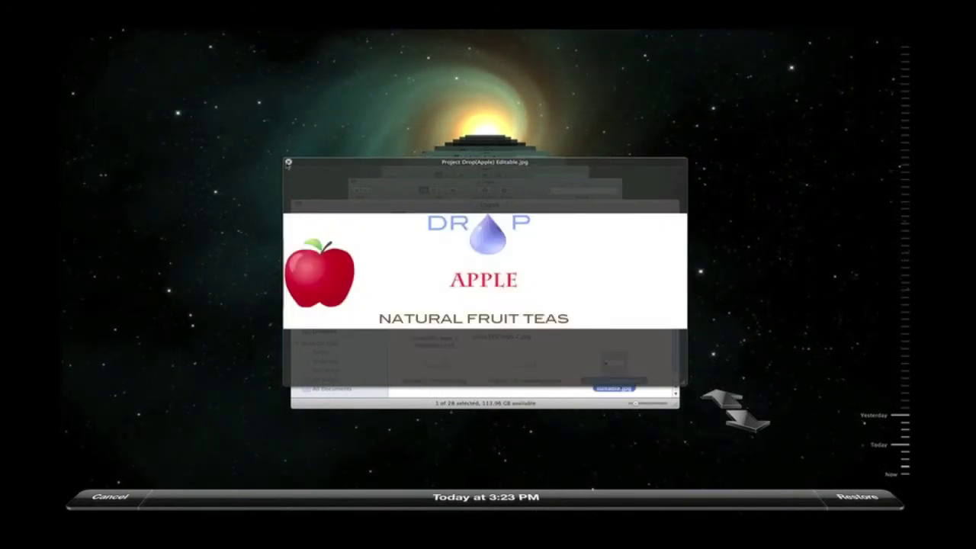
click(289, 163)
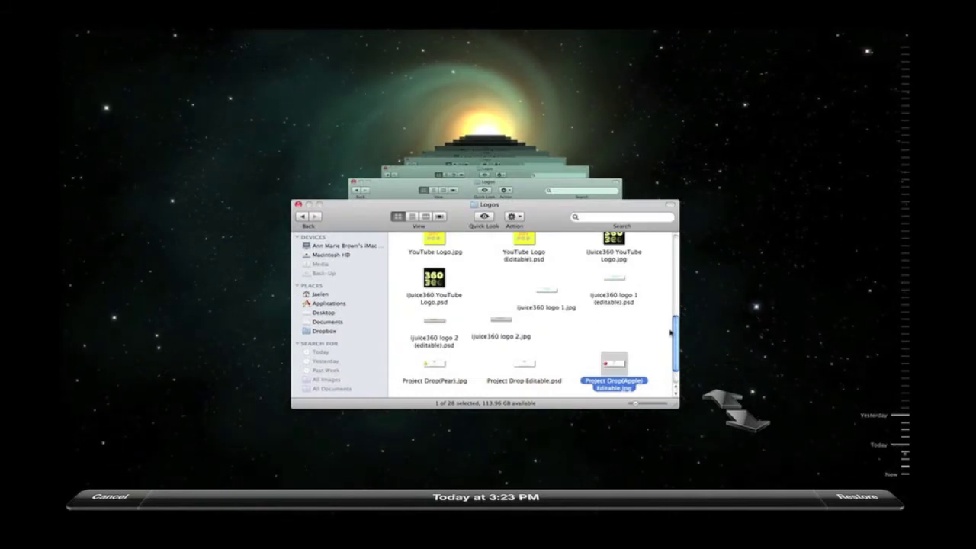
Step: Restore iJuice360 YouTube Logo.jpg from the backup to the Logos folder and reposition the Finder window
scroll(572, 260, up, 2)
click(613, 261)
scroll(614, 261, up, 1)
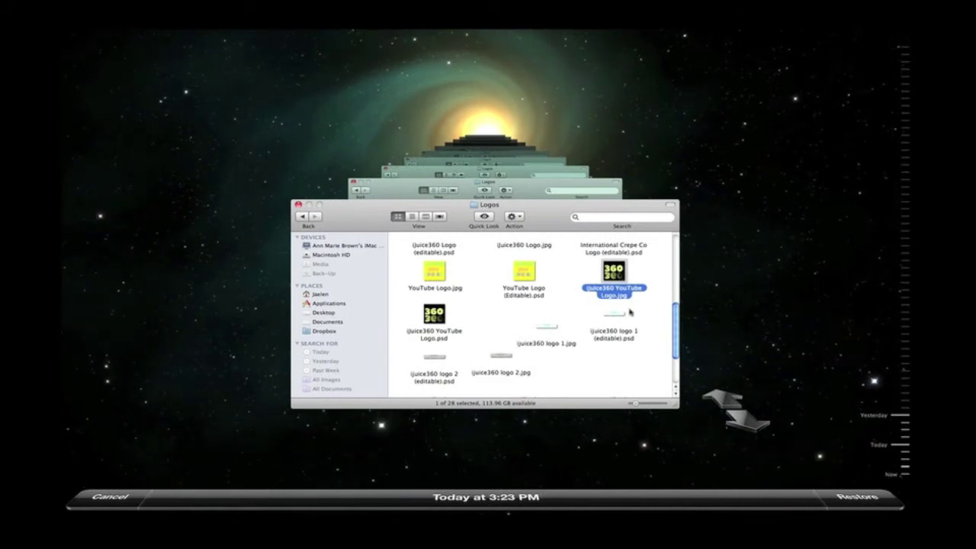
click(582, 311)
click(614, 272)
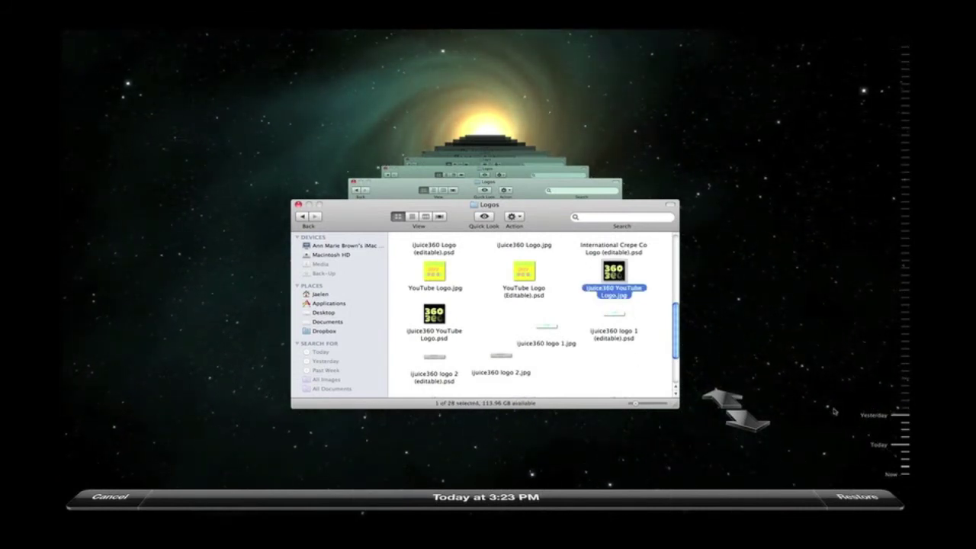
click(858, 497)
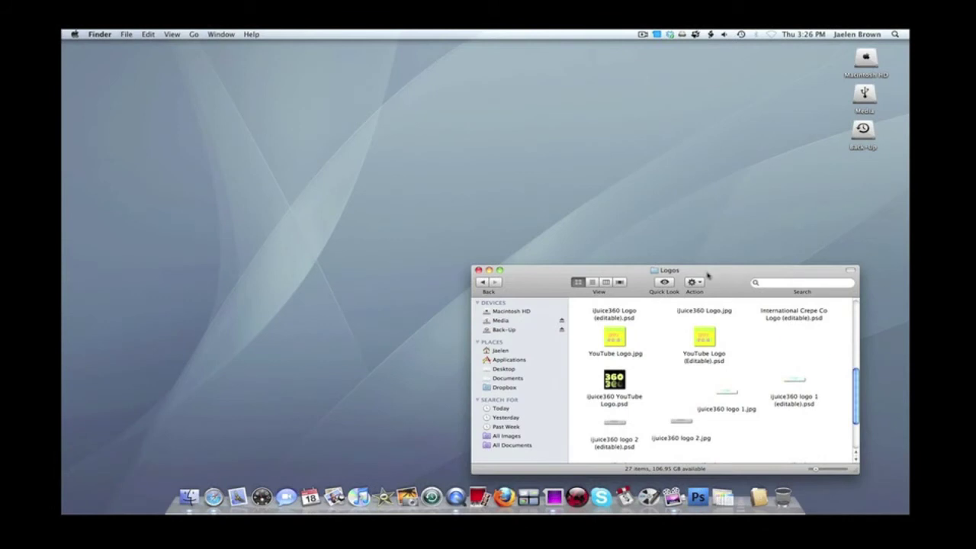
drag(704, 272, 502, 166)
click(547, 266)
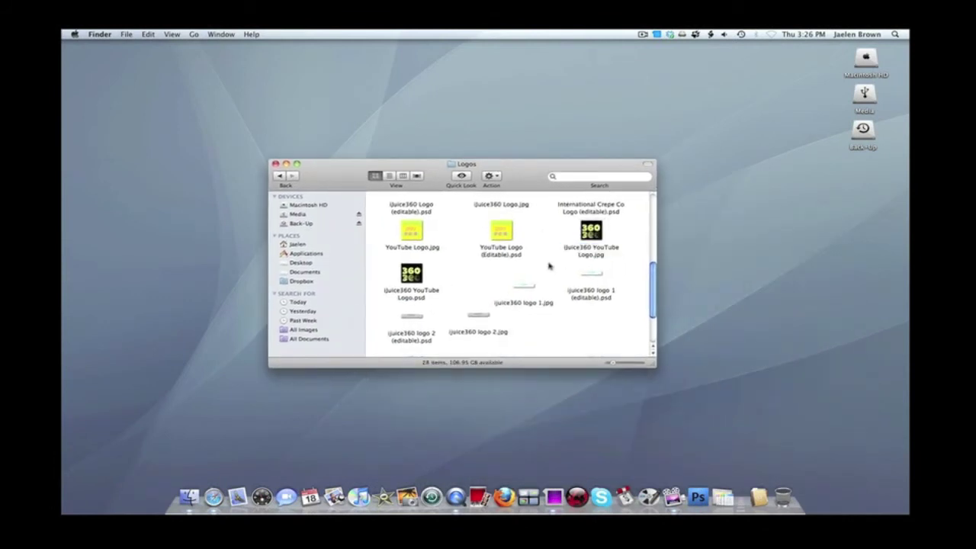